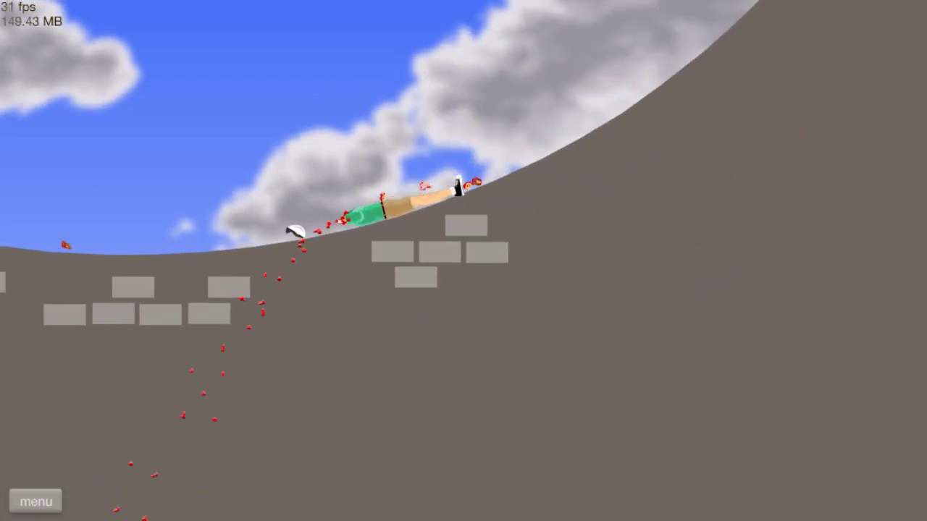
Pause the Speed bridge run with Escape, then restart the level with Tab
{"action": "key", "text": "Escape"}
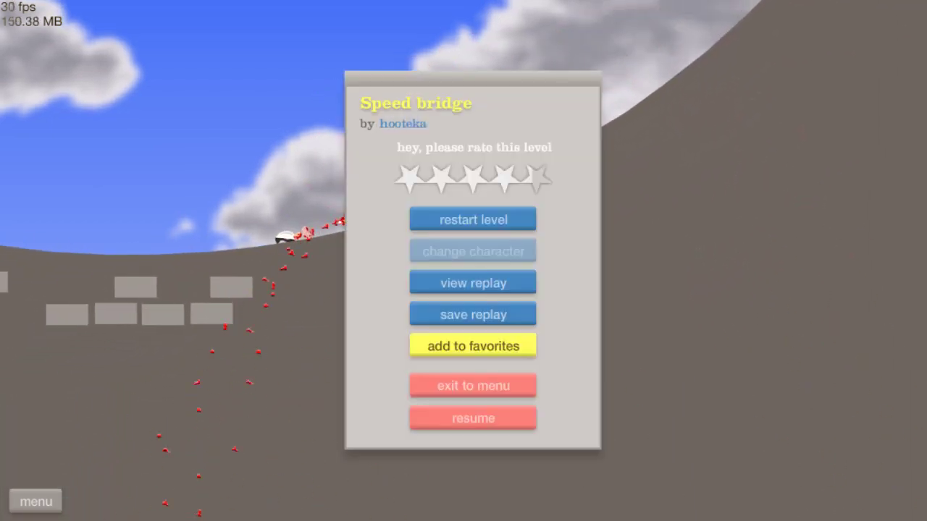
{"action": "key", "text": "Tab"}
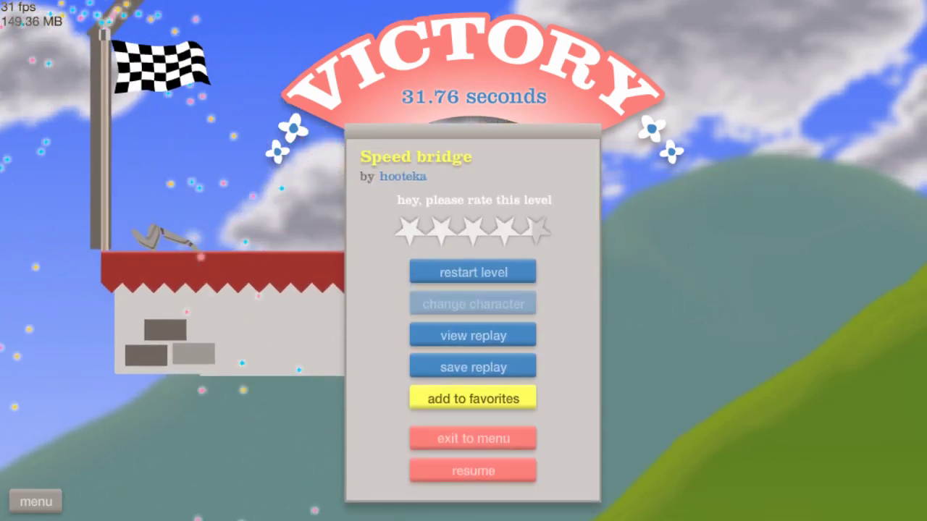
Exit to the menu and select Obstacle Course? from the Featured Levels list
{"action": "left_click", "coordinate": [474, 442]}
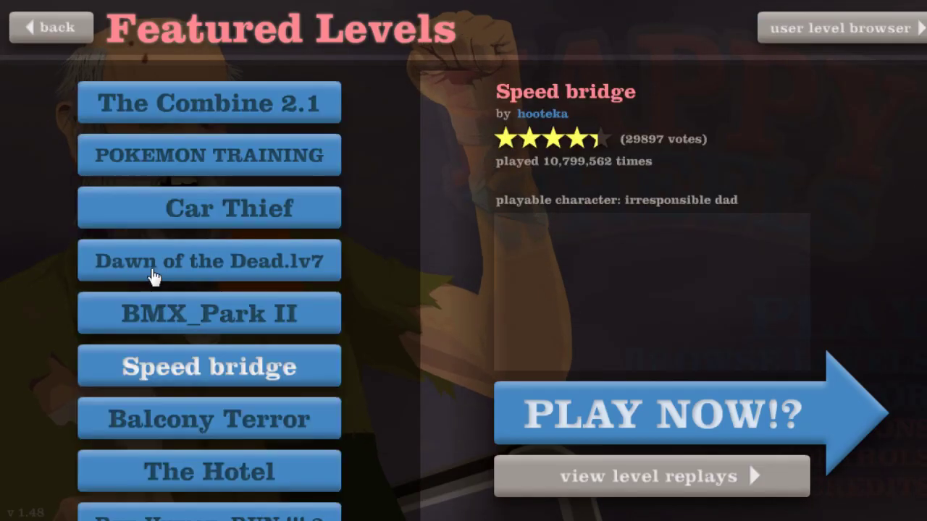
{"action": "scroll", "coordinate": [289, 376], "scroll_direction": "down", "scroll_amount": 2}
{"action": "scroll", "coordinate": [275, 398], "scroll_direction": "down", "scroll_amount": 2}
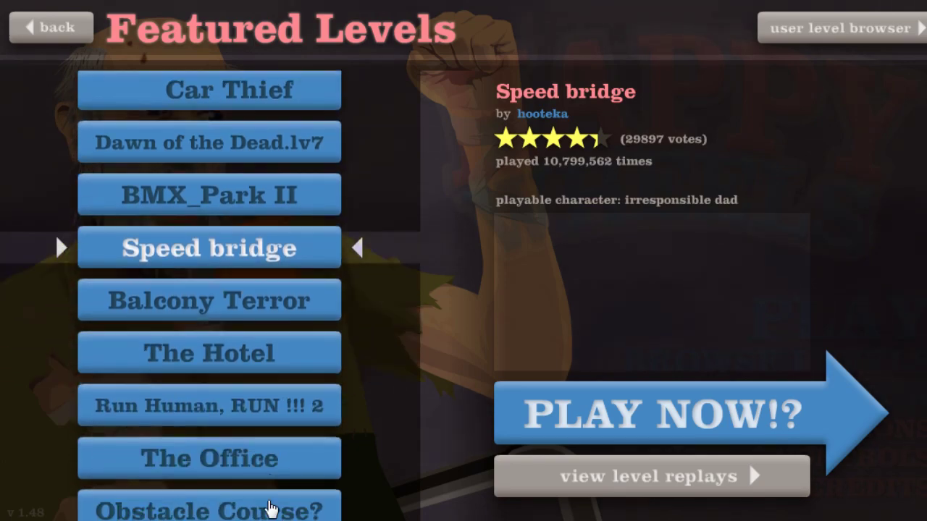
{"action": "scroll", "coordinate": [261, 398], "scroll_direction": "down", "scroll_amount": 2}
{"action": "scroll", "coordinate": [225, 346], "scroll_direction": "down", "scroll_amount": 2}
{"action": "left_click", "coordinate": [228, 297]}
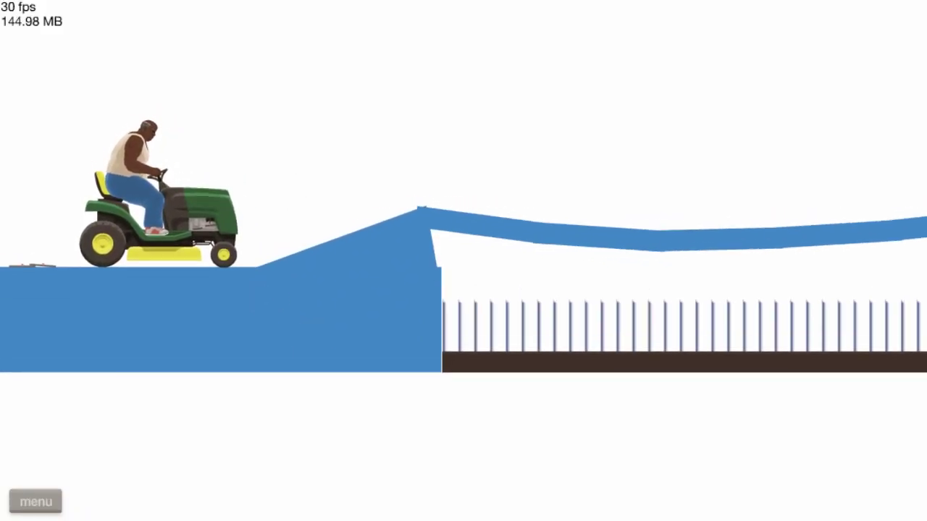
Restart after the lawnmower flips, drive up the ramp, and pause after hitting the spikes
{"action": "key", "text": "Left"}
{"action": "key", "text": "space"}
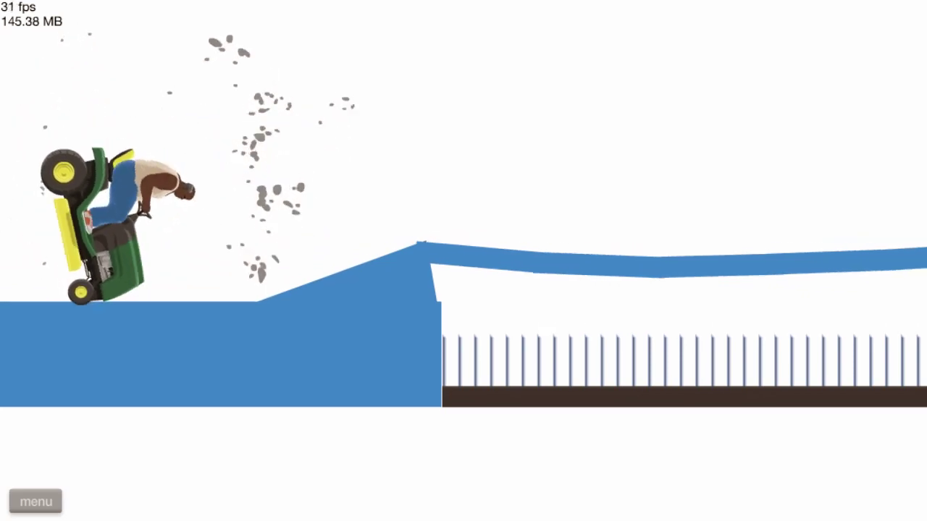
{"action": "key", "text": "Up"}
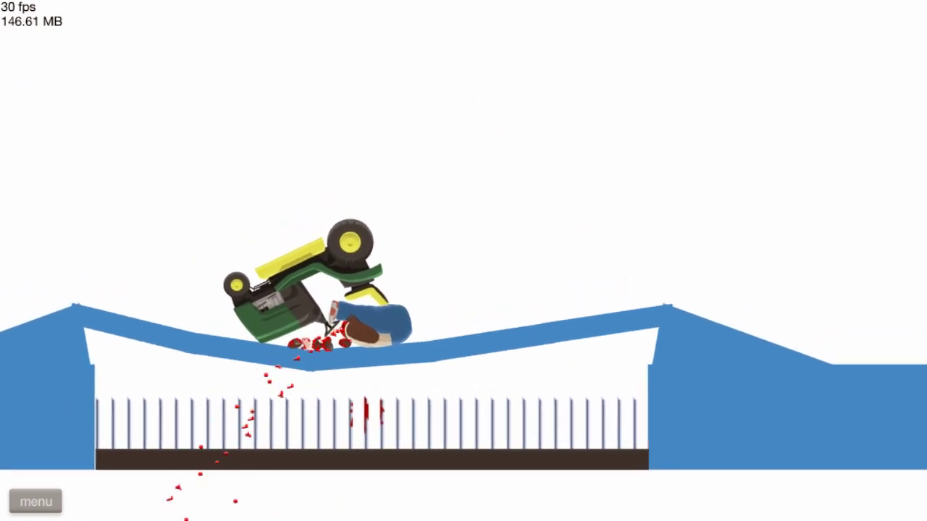
{"action": "key", "text": "Escape"}
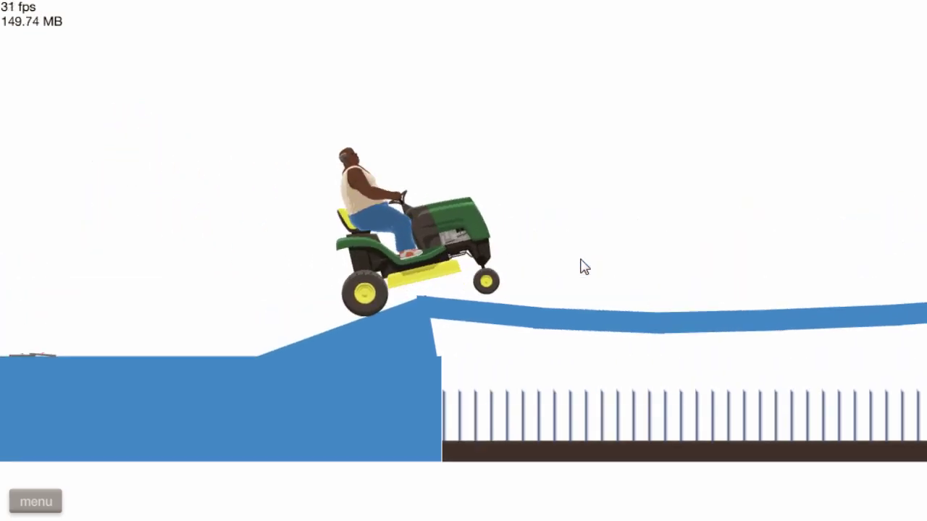
Drive the lawnmower across the bridge, conveyor loop and elevator, then up the blue steps
{"action": "key", "text": "Up"}
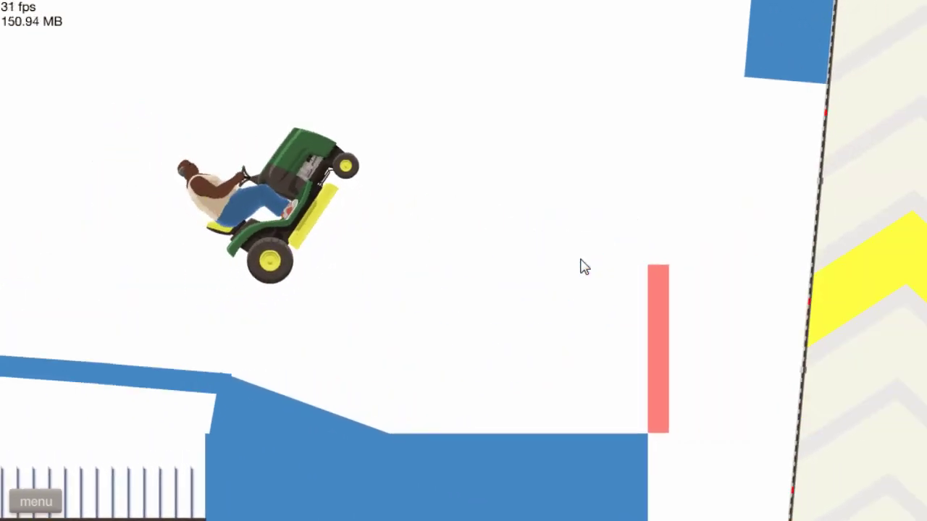
{"action": "key", "text": "Up"}
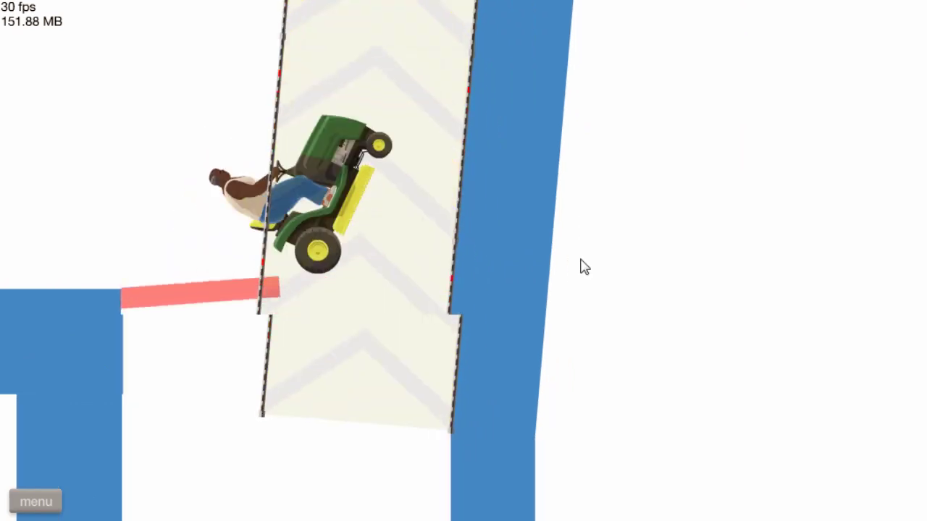
{"action": "key", "text": "Up"}
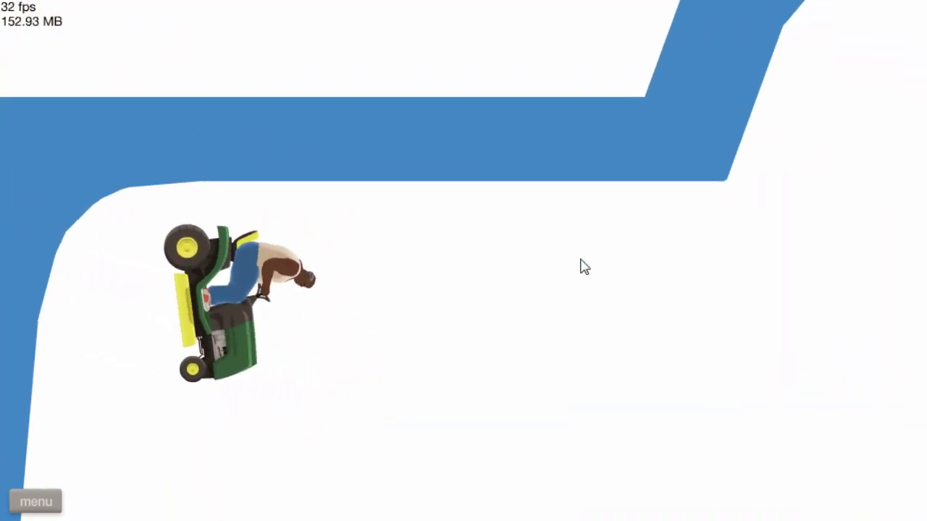
{"action": "key", "text": "Up"}
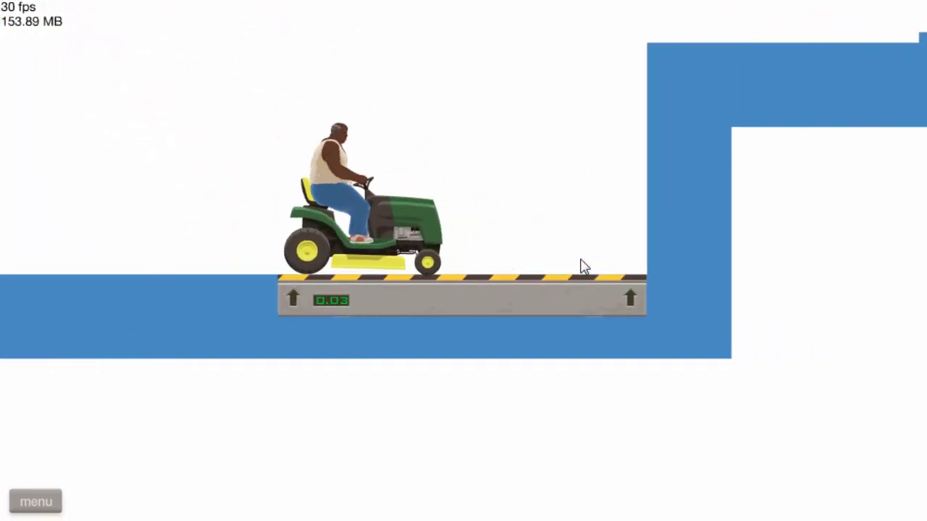
{"action": "key", "text": "Up"}
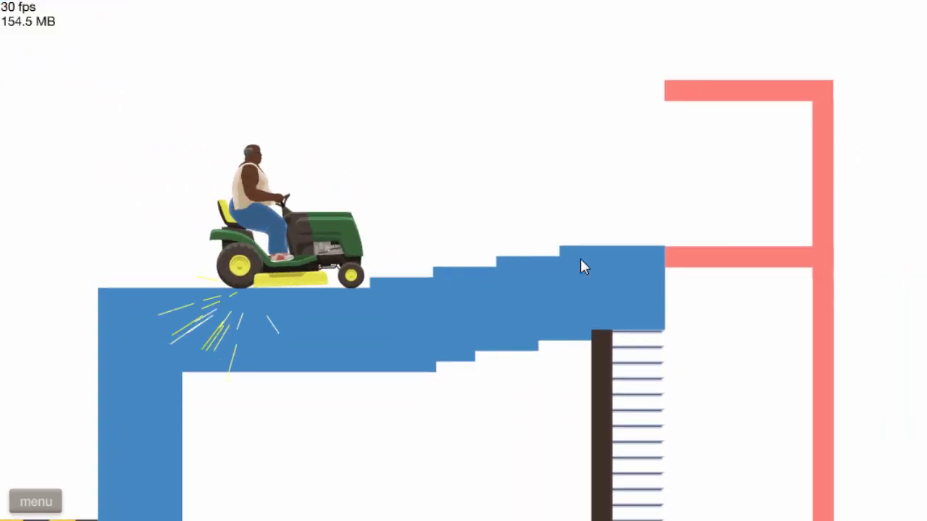
{"action": "key", "text": "Up"}
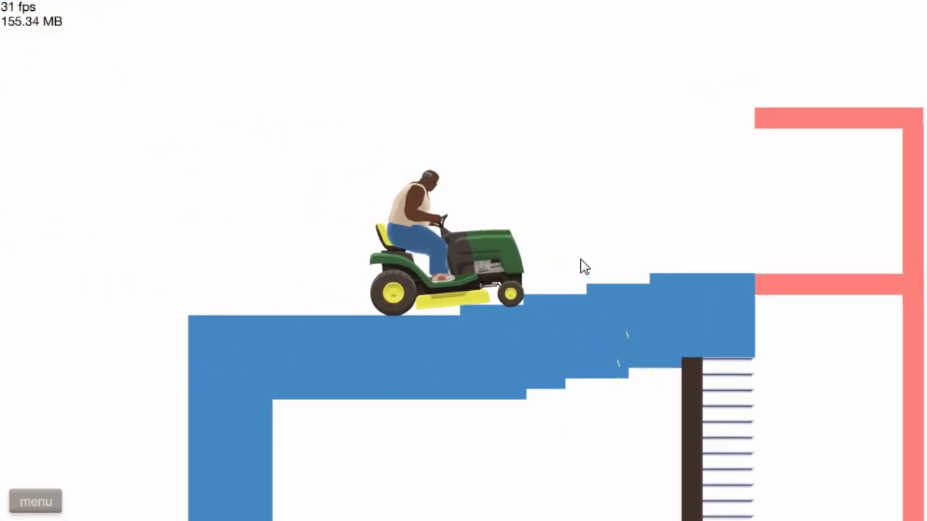
{"action": "key", "text": "Up"}
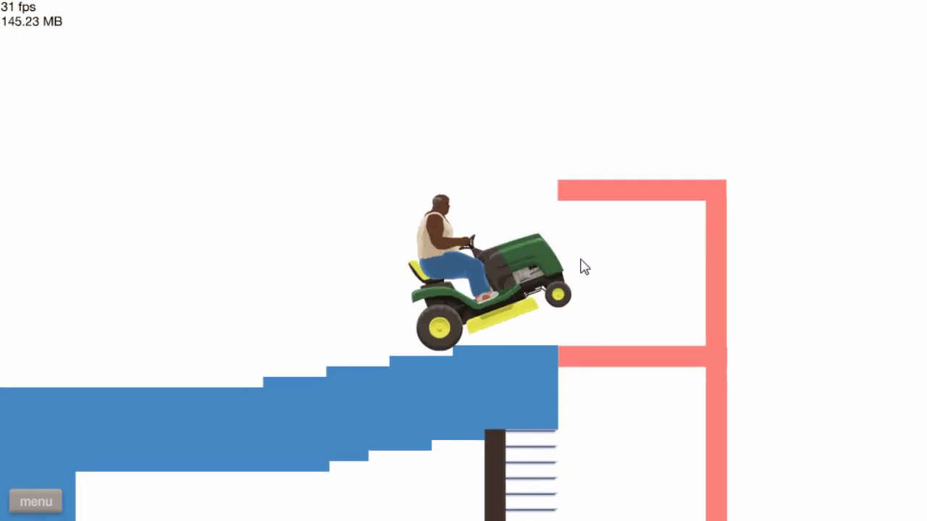
Pass the rotating red frame, cross the bumps and pink trapdoor, and reverse from the tipping planks
{"action": "key", "text": "Up"}
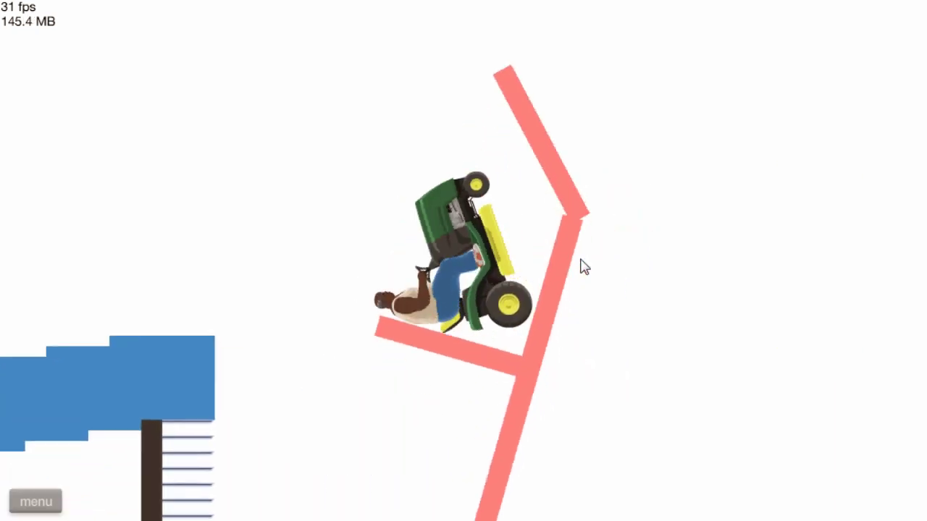
{"action": "key", "text": "Up"}
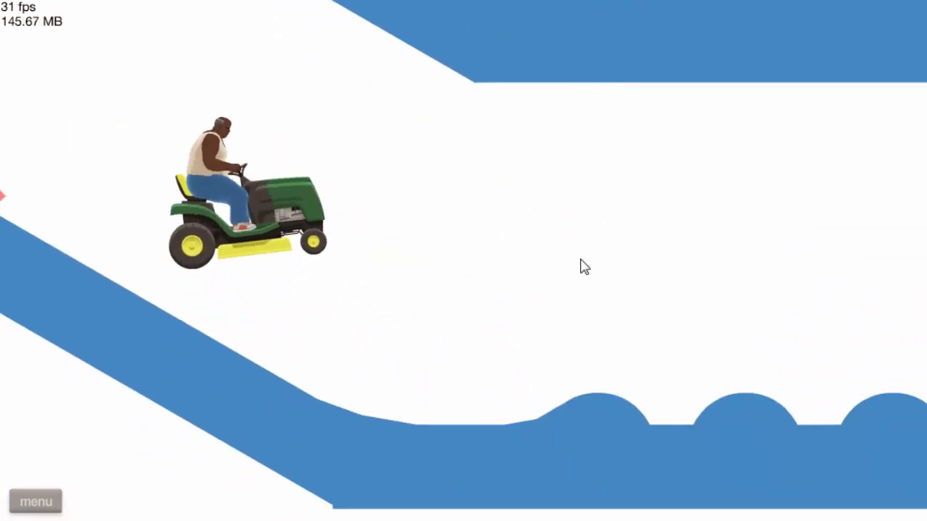
{"action": "key", "text": "Up"}
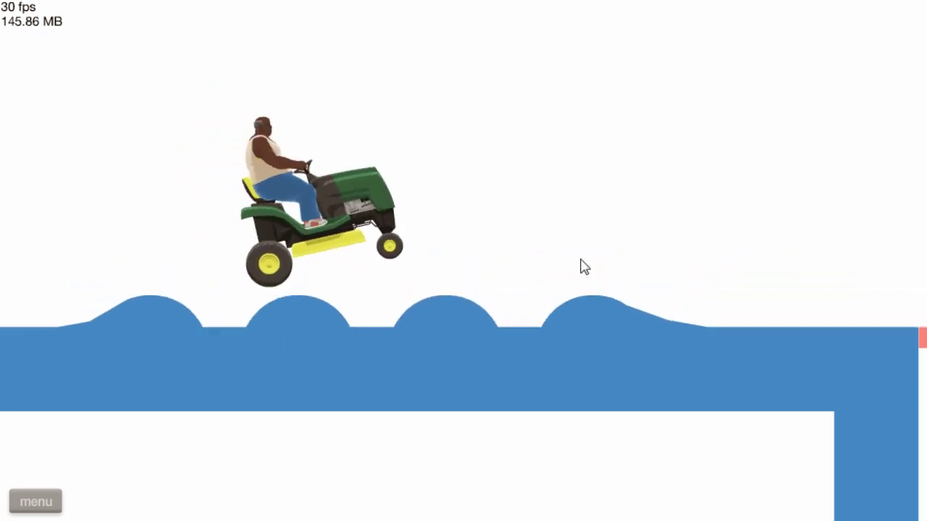
{"action": "key", "text": "Up"}
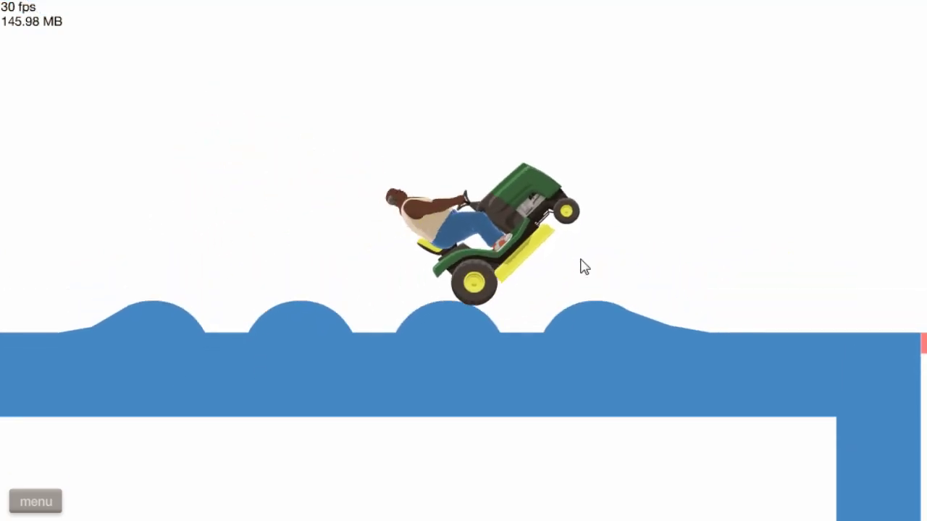
{"action": "key", "text": "Up"}
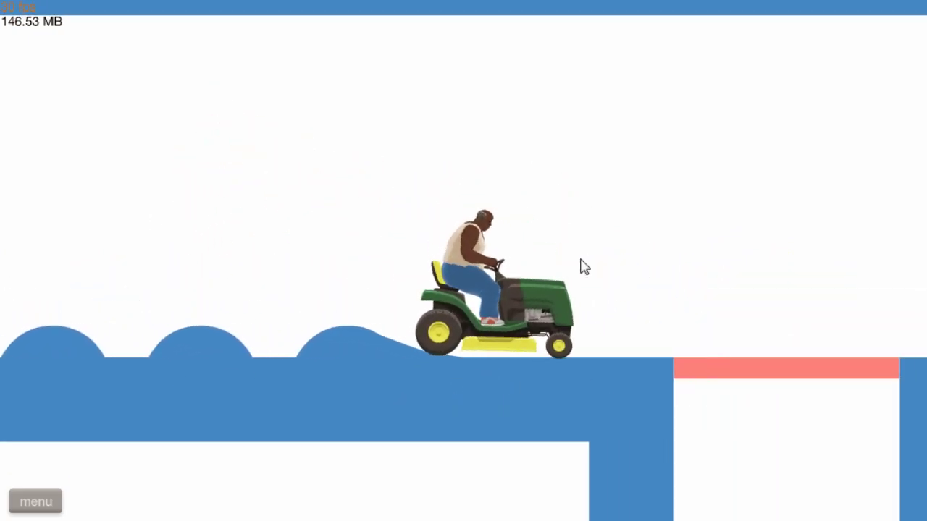
{"action": "key", "text": "Up"}
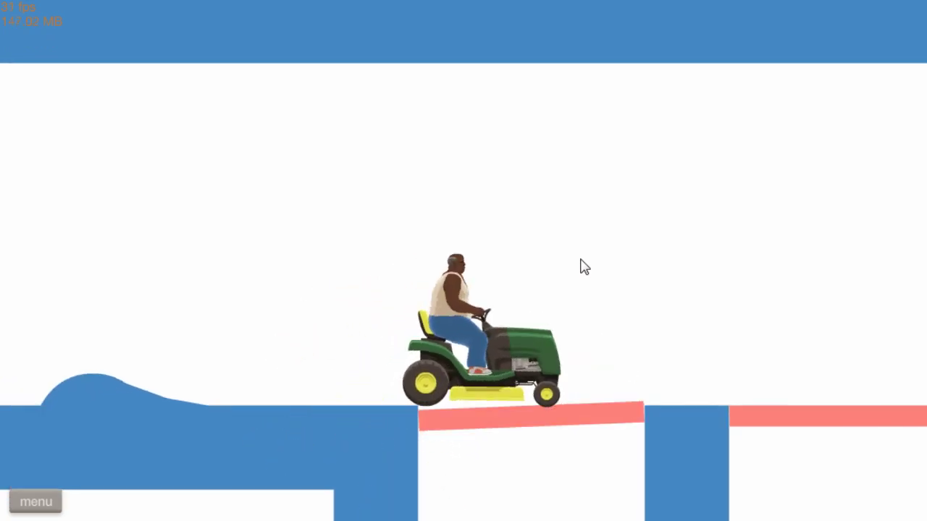
{"action": "key", "text": "Up"}
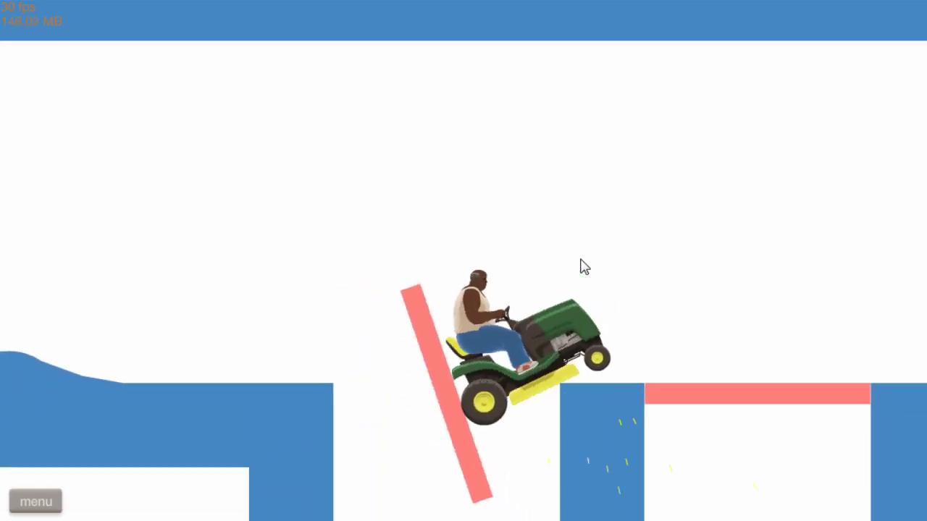
{"action": "key", "text": "Left"}
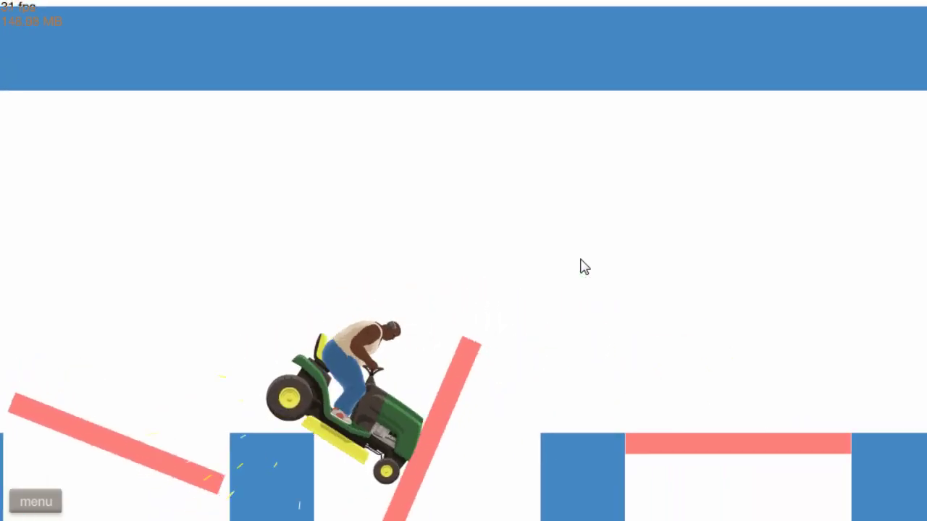